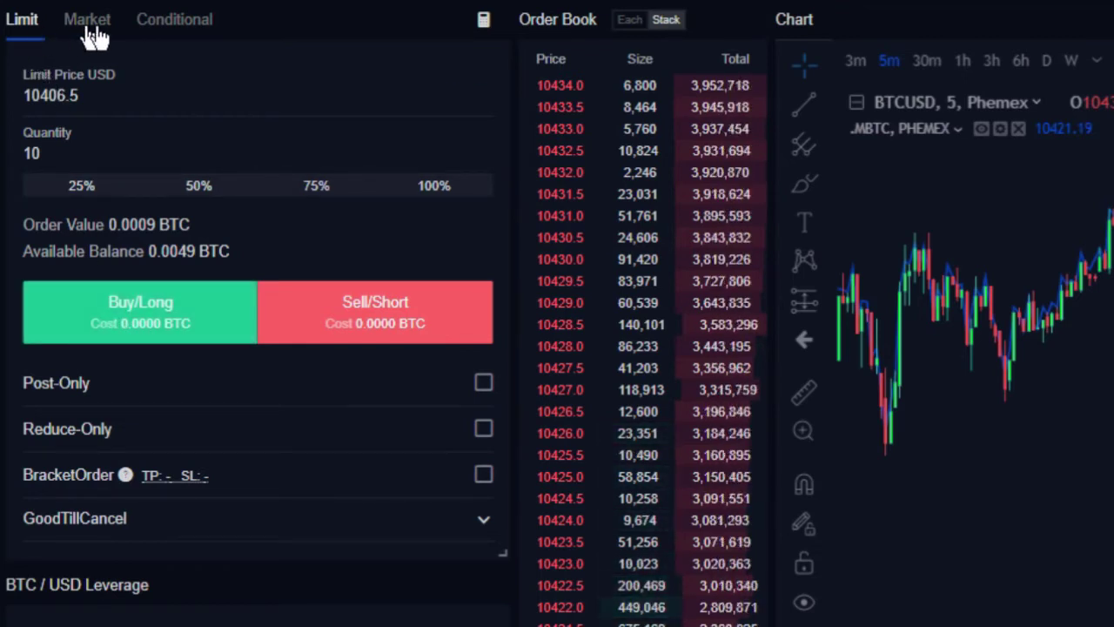
- Preview the 10-contract buy limit order at 10406.5, then cancel it without placing it
{"action": "left_click", "coordinate": [125, 308]}
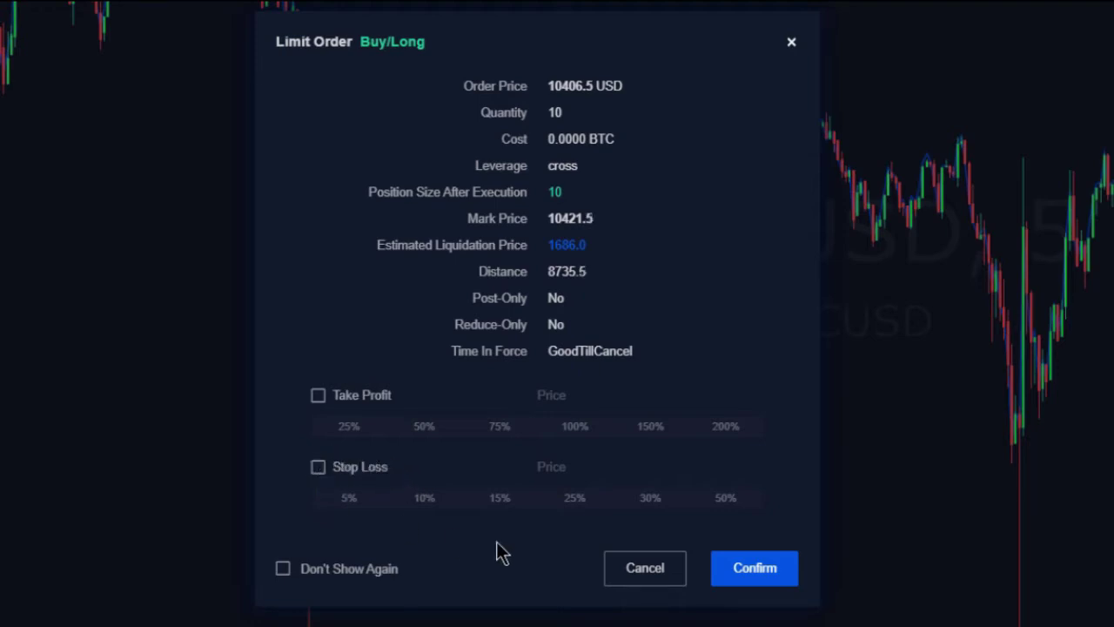
{"action": "left_click", "coordinate": [653, 579]}
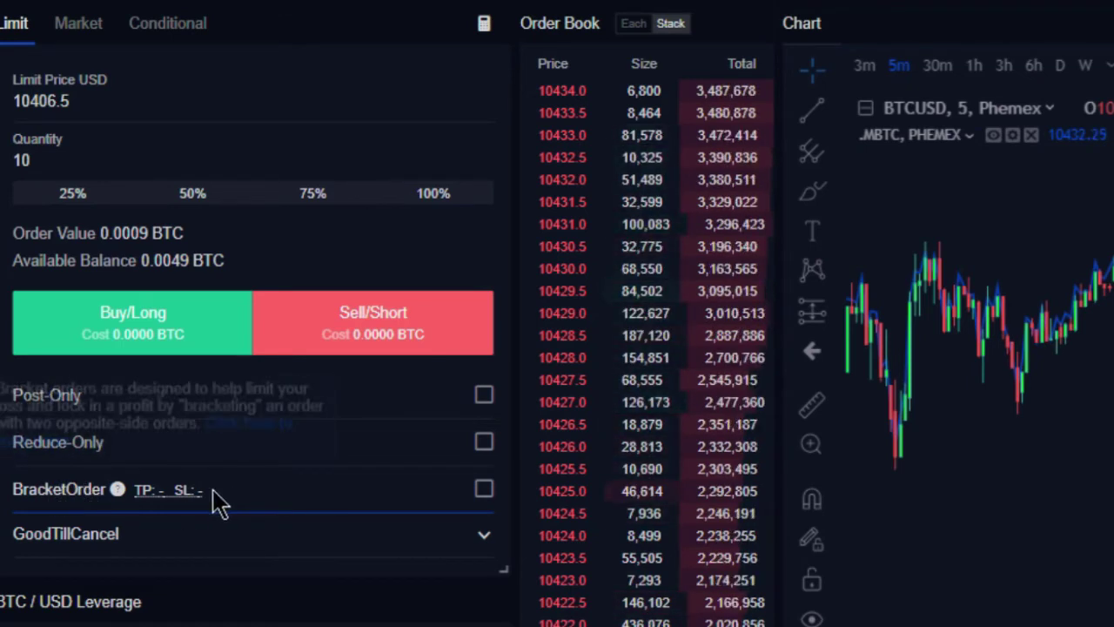
- Enable bracket orders with take profit 20 ticks and a market stop loss 10 ticks away
{"action": "left_click", "coordinate": [276, 505]}
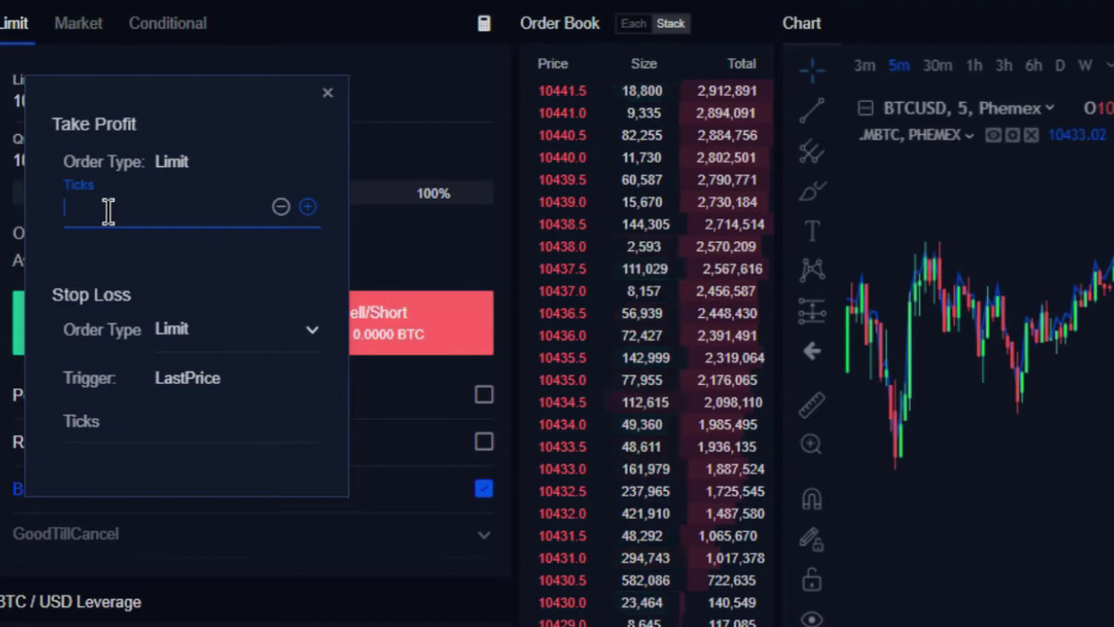
{"action": "type", "text": "20"}
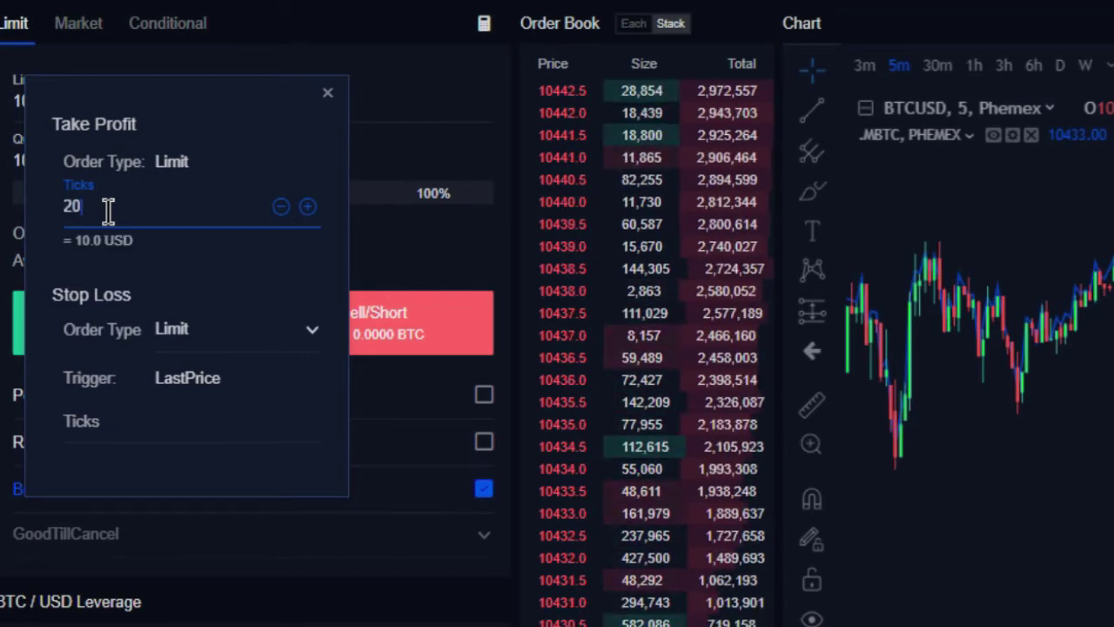
{"action": "left_click", "coordinate": [102, 422]}
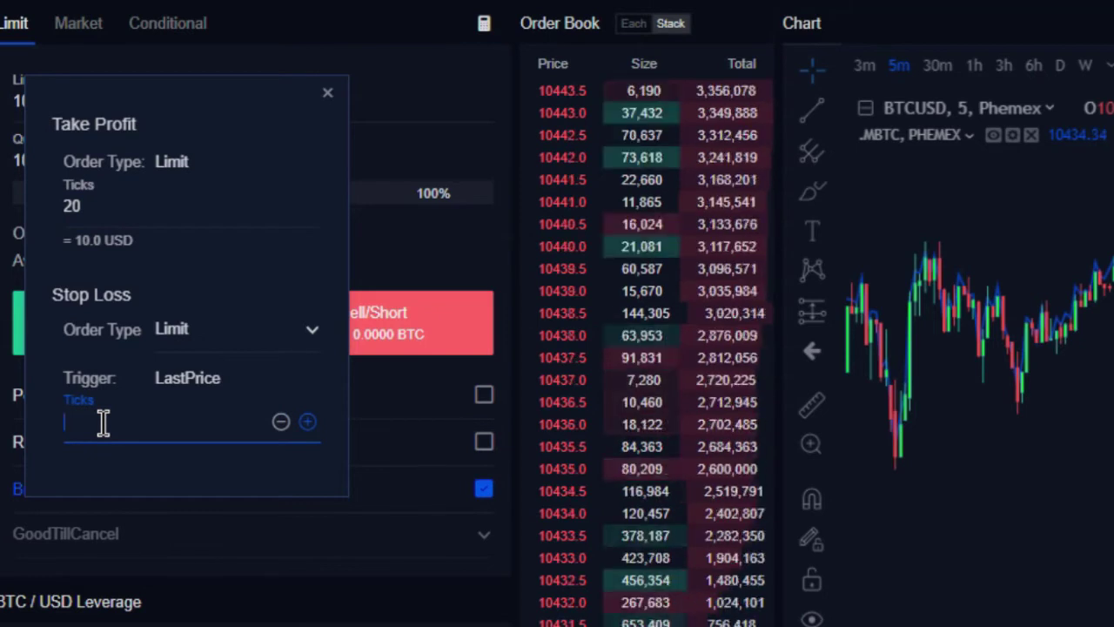
{"action": "type", "text": "10"}
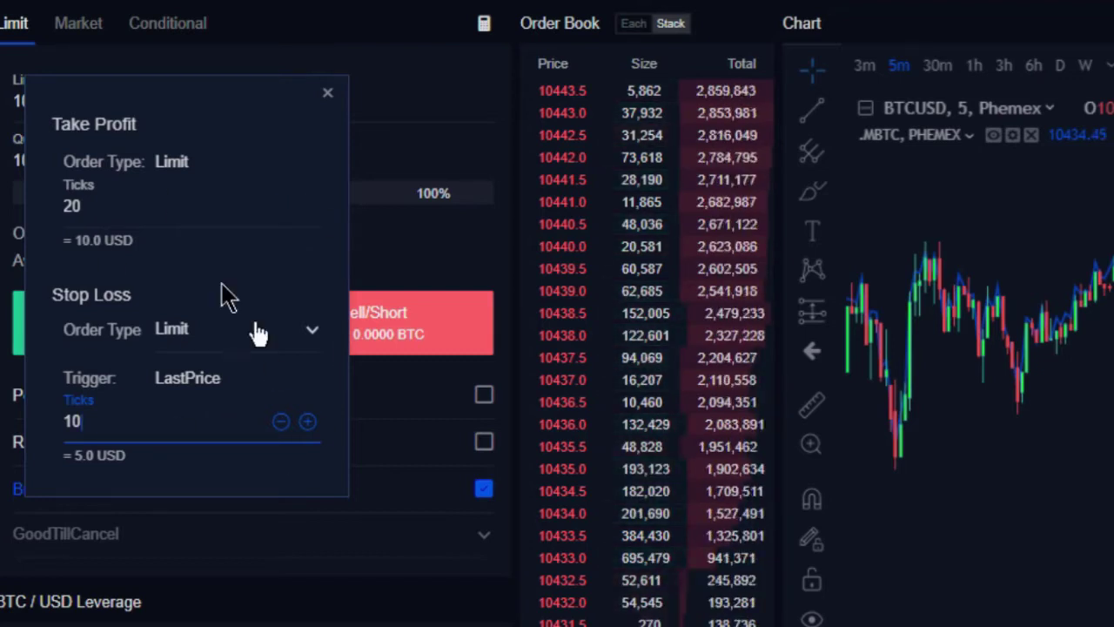
{"action": "left_click", "coordinate": [196, 340]}
{"action": "left_click", "coordinate": [196, 404]}
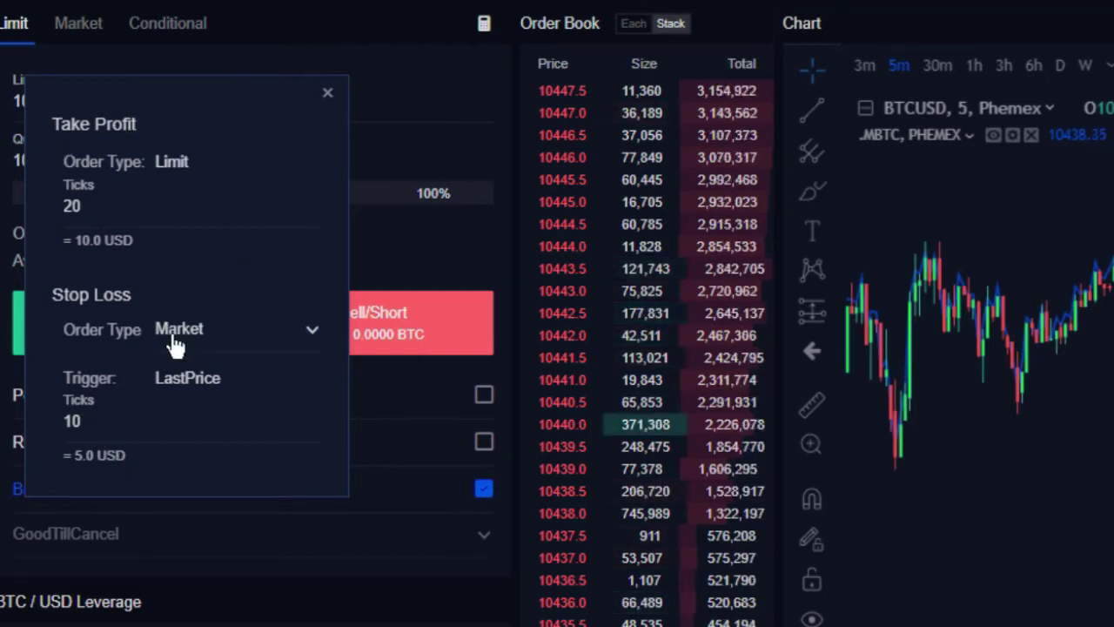
{"action": "left_click", "coordinate": [327, 94]}
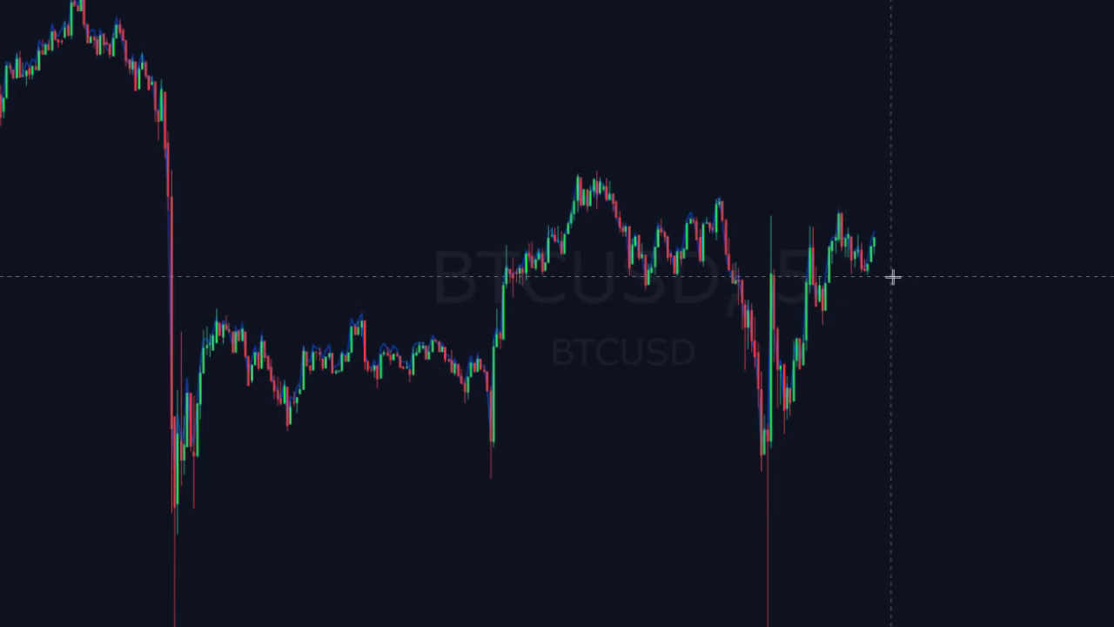
- Place 10-contract bracket buy limit orders at 10442.0, 10444.0 and 10437.5
{"action": "scroll", "coordinate": [893, 277], "scroll_direction": "right", "scroll_amount": 1}
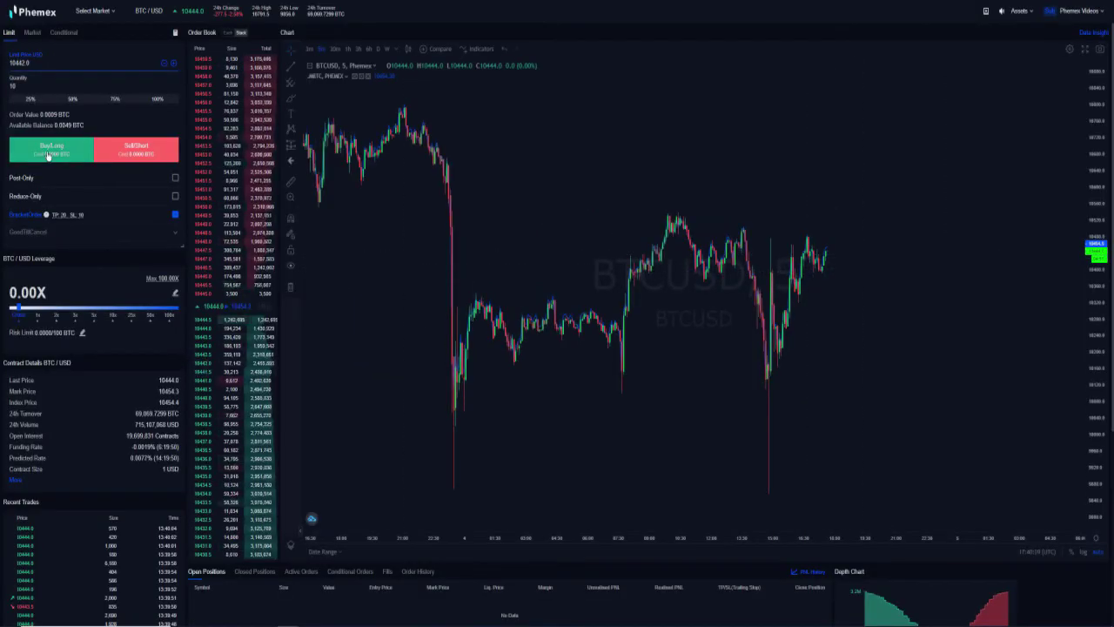
{"action": "left_click", "coordinate": [49, 155]}
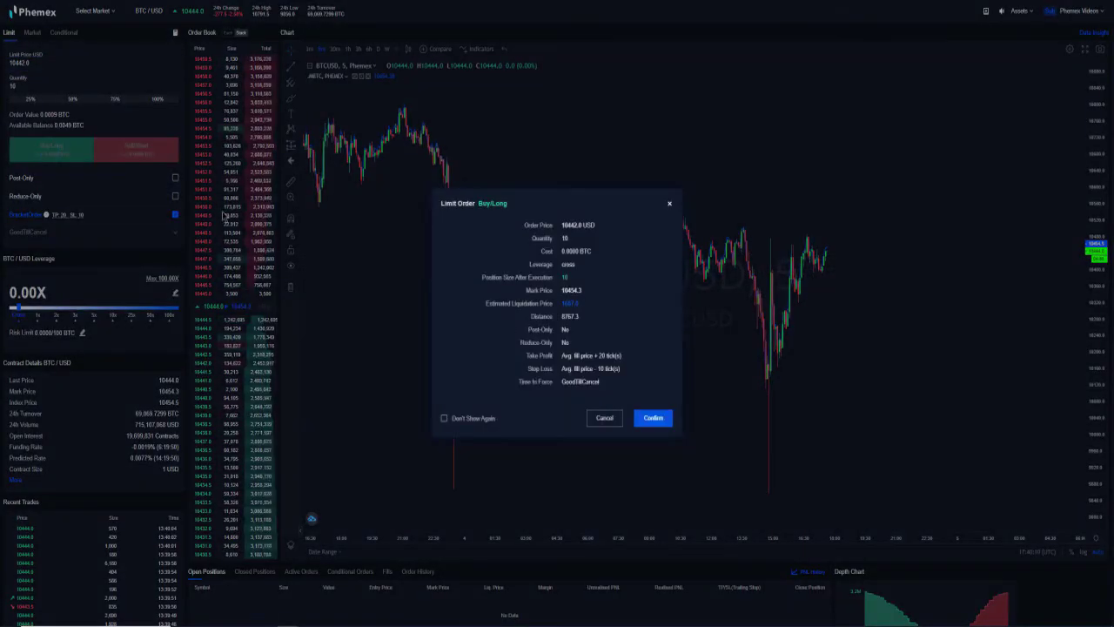
{"action": "left_click", "coordinate": [662, 419]}
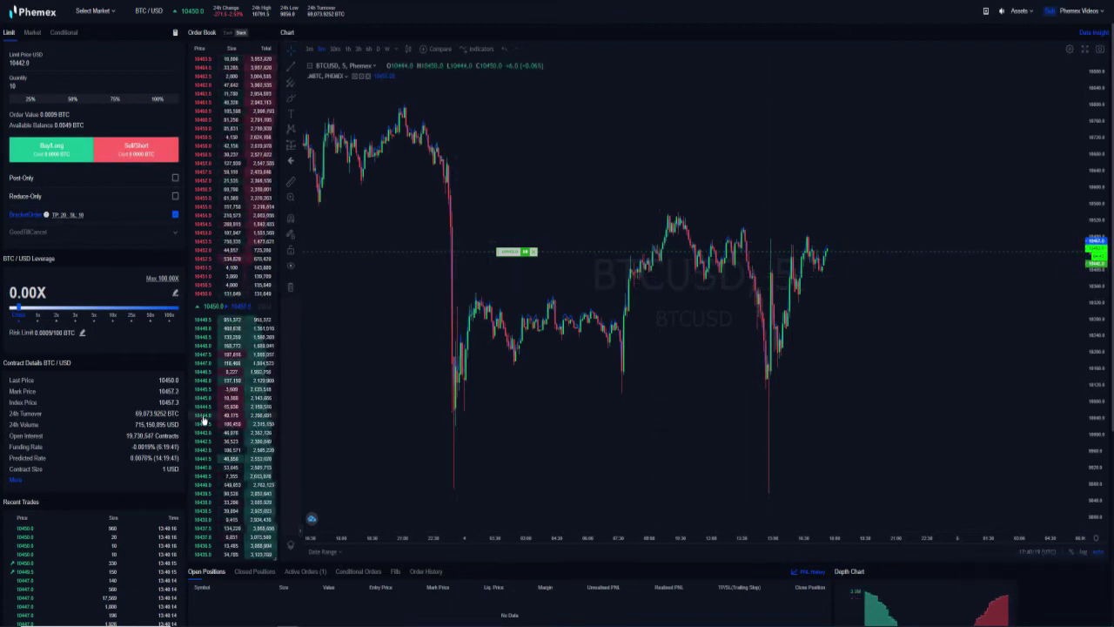
{"action": "left_click", "coordinate": [60, 153]}
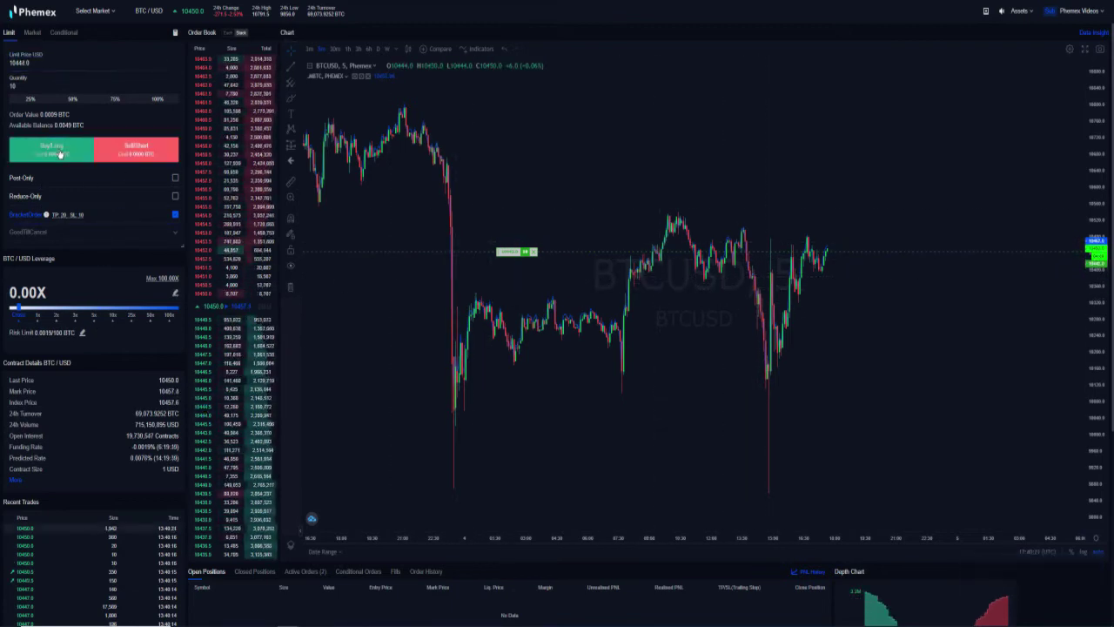
{"action": "left_click", "coordinate": [206, 527]}
{"action": "left_click", "coordinate": [53, 154]}
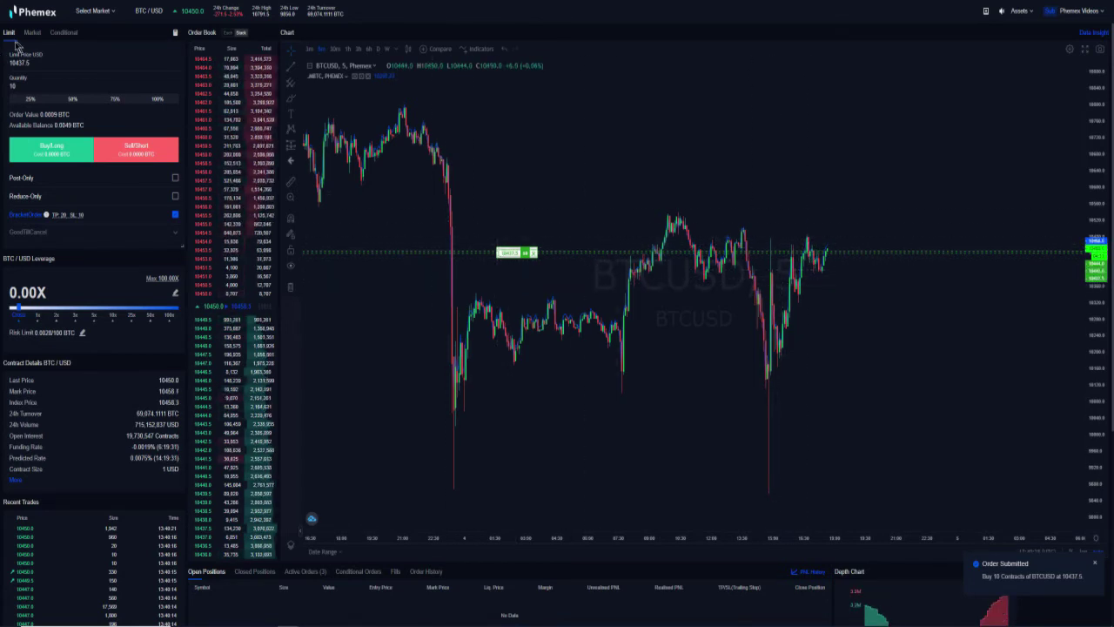
- Show the Active Orders (3) tab listing the three bracket buys, then return to the order form
{"action": "scroll", "coordinate": [471, 590], "scroll_direction": "down", "scroll_amount": 3}
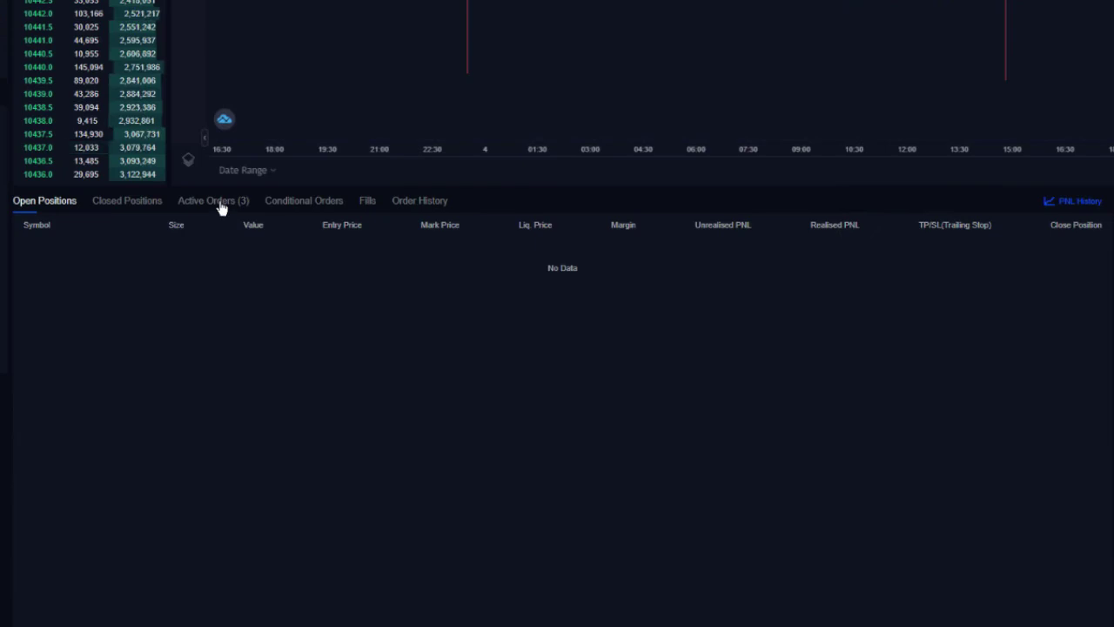
{"action": "left_click", "coordinate": [221, 205]}
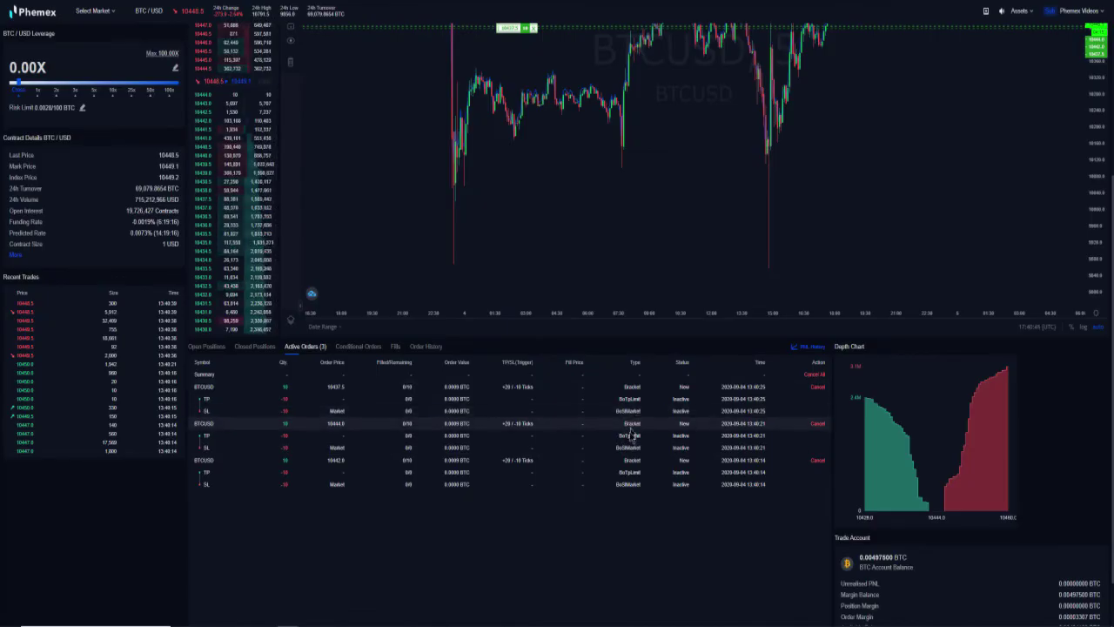
{"action": "scroll", "coordinate": [604, 505], "scroll_direction": "up", "scroll_amount": 3}
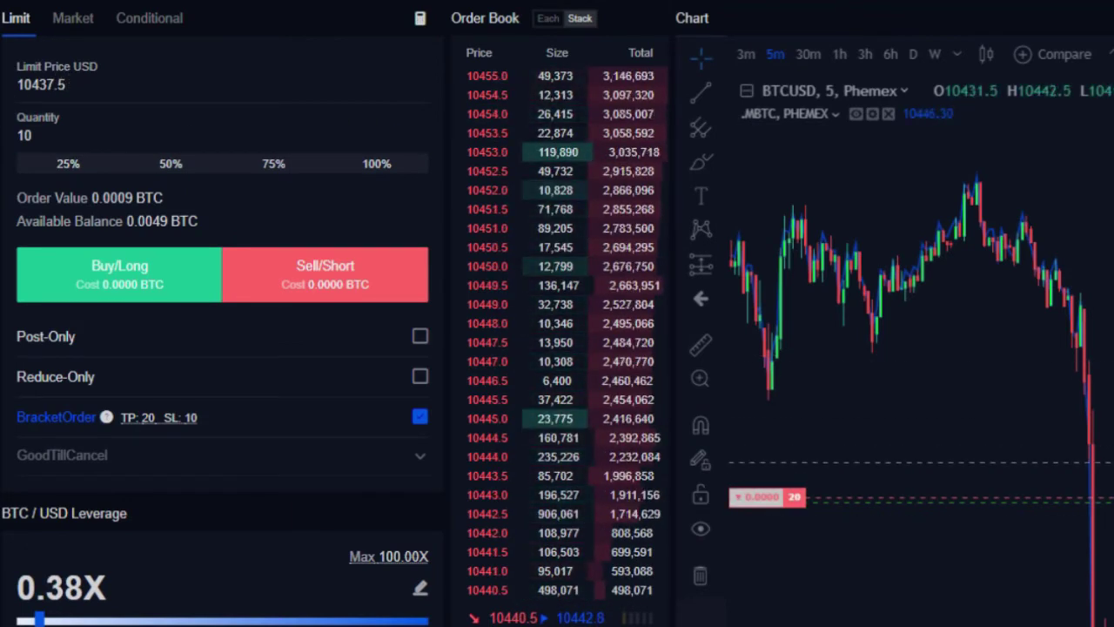
- Place bracket sells at 10443.5, 10451.0 and 10453.5 from the order book, then switch to 3m candles
{"action": "left_click", "coordinate": [487, 476]}
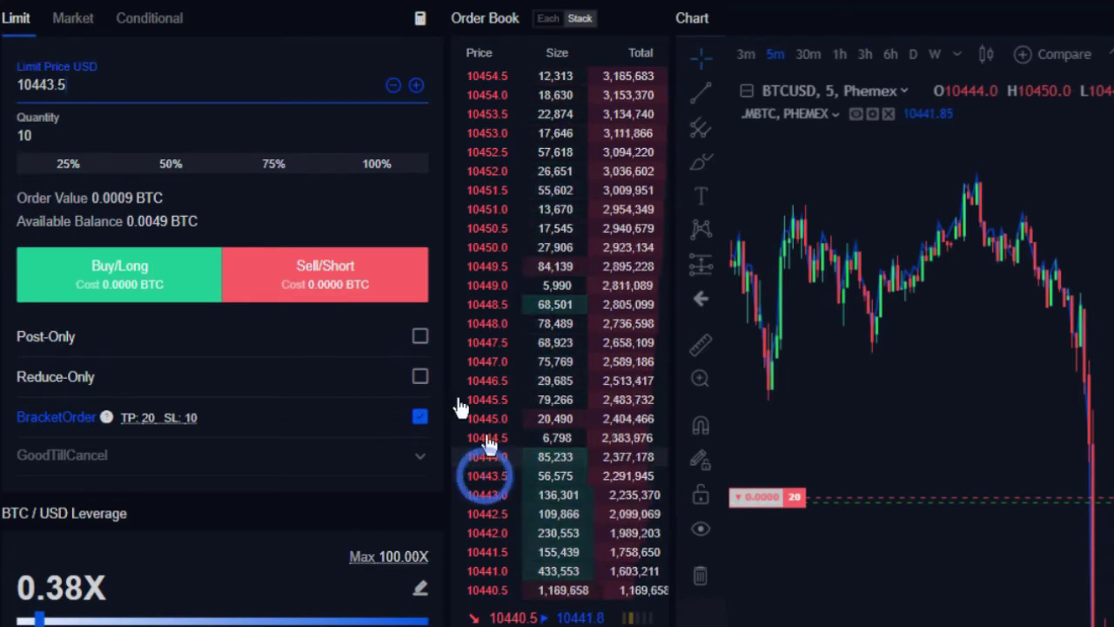
{"action": "left_click", "coordinate": [294, 278]}
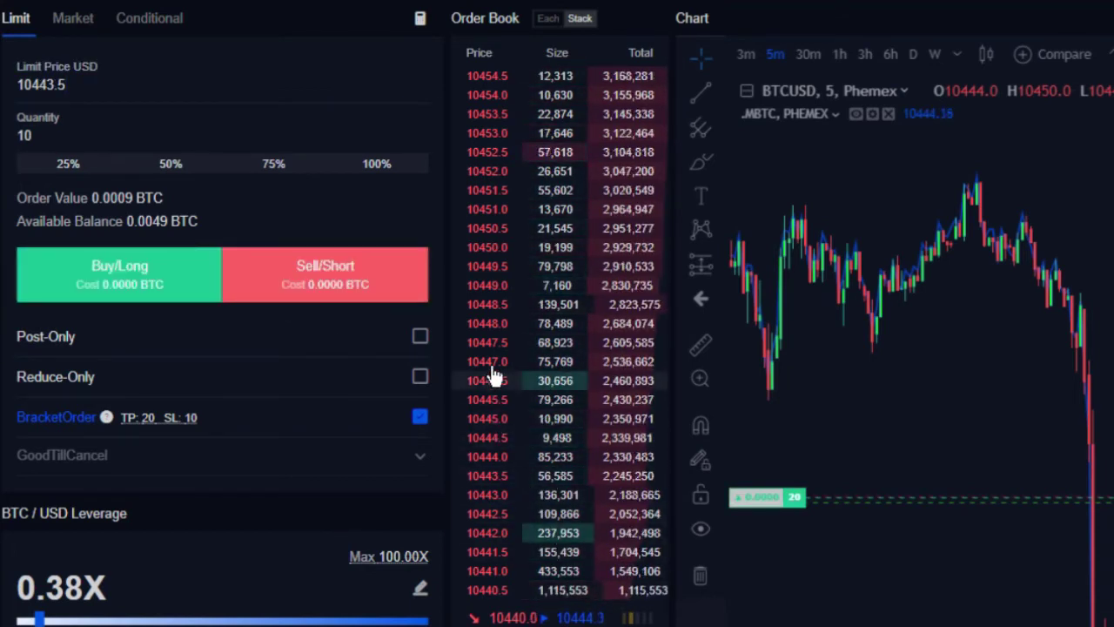
{"action": "left_click", "coordinate": [495, 209]}
{"action": "left_click", "coordinate": [318, 296]}
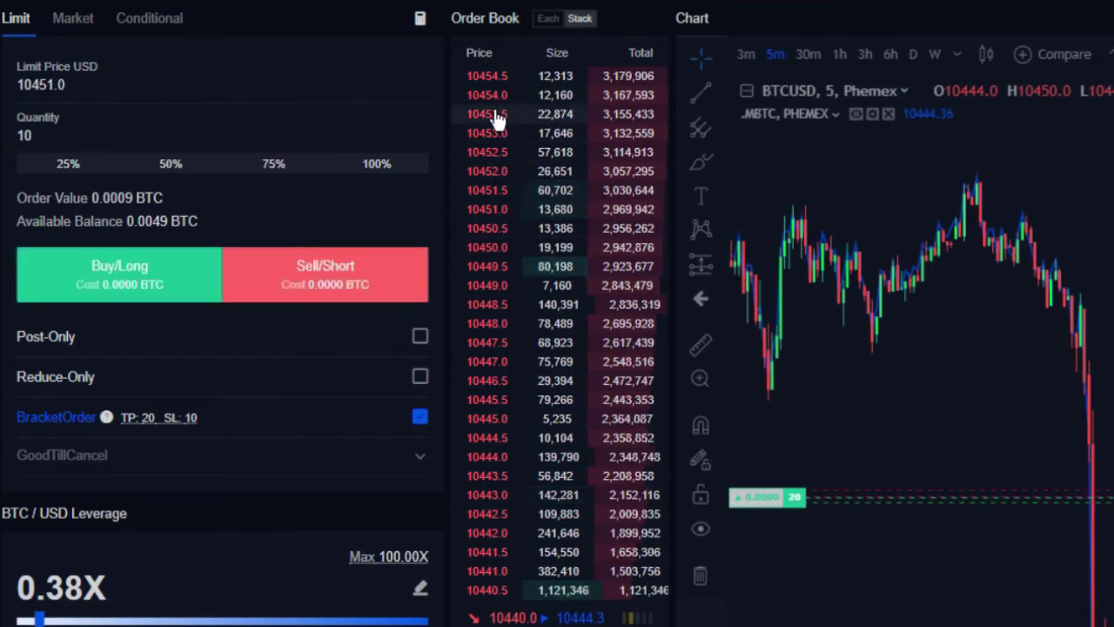
{"action": "left_click", "coordinate": [493, 114]}
{"action": "left_click", "coordinate": [338, 288]}
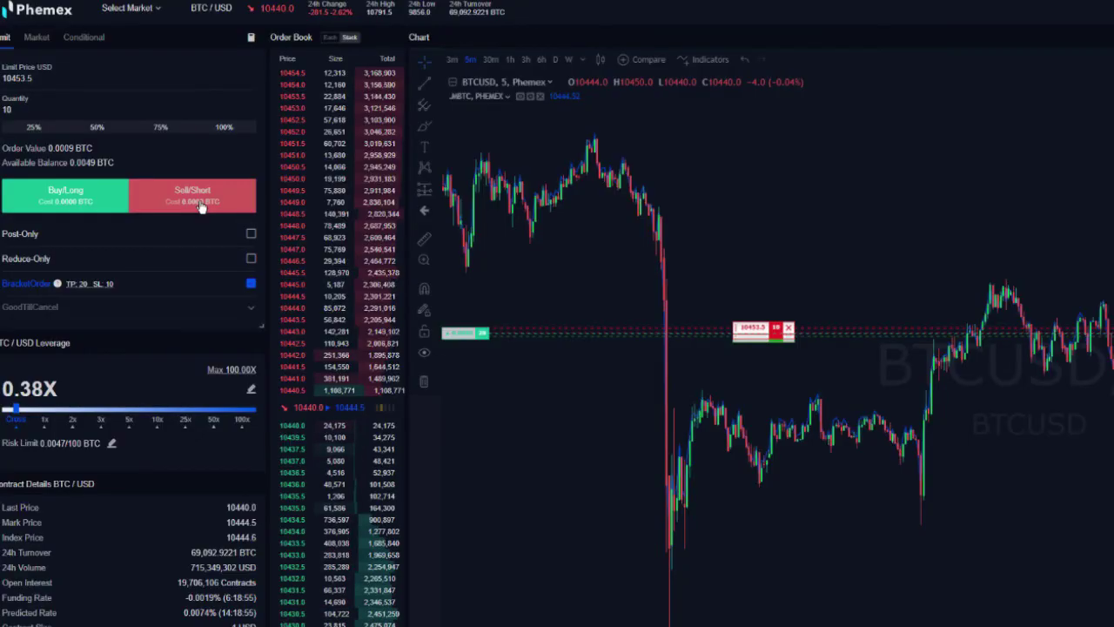
{"action": "left_click", "coordinate": [451, 59]}
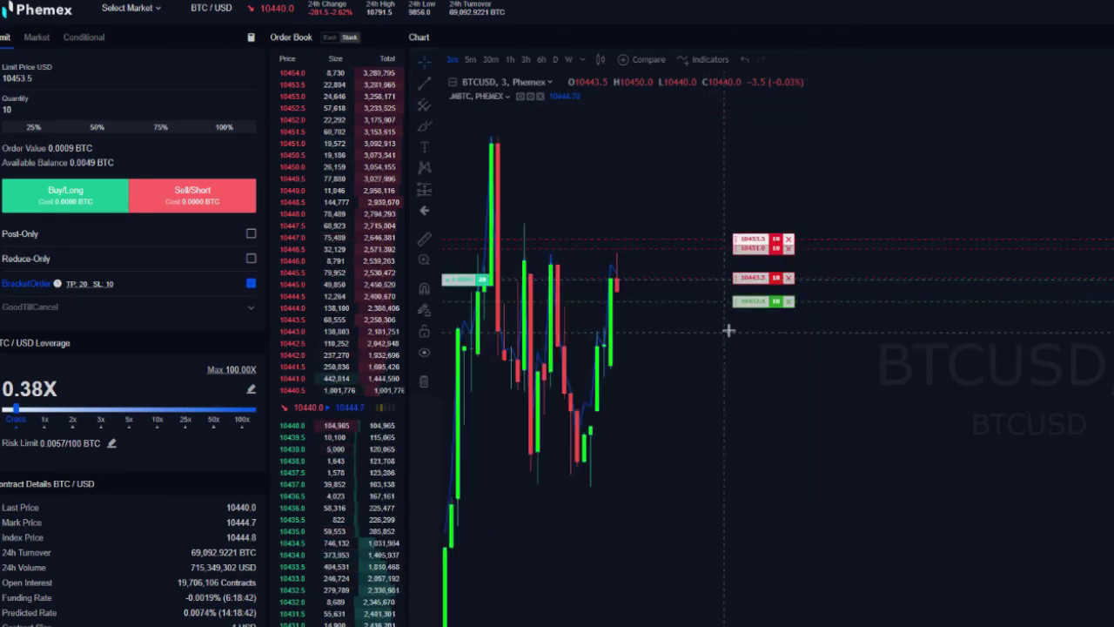
- Place a 10-contract bracket sell limit order at 10500
{"action": "left_click", "coordinate": [722, 413]}
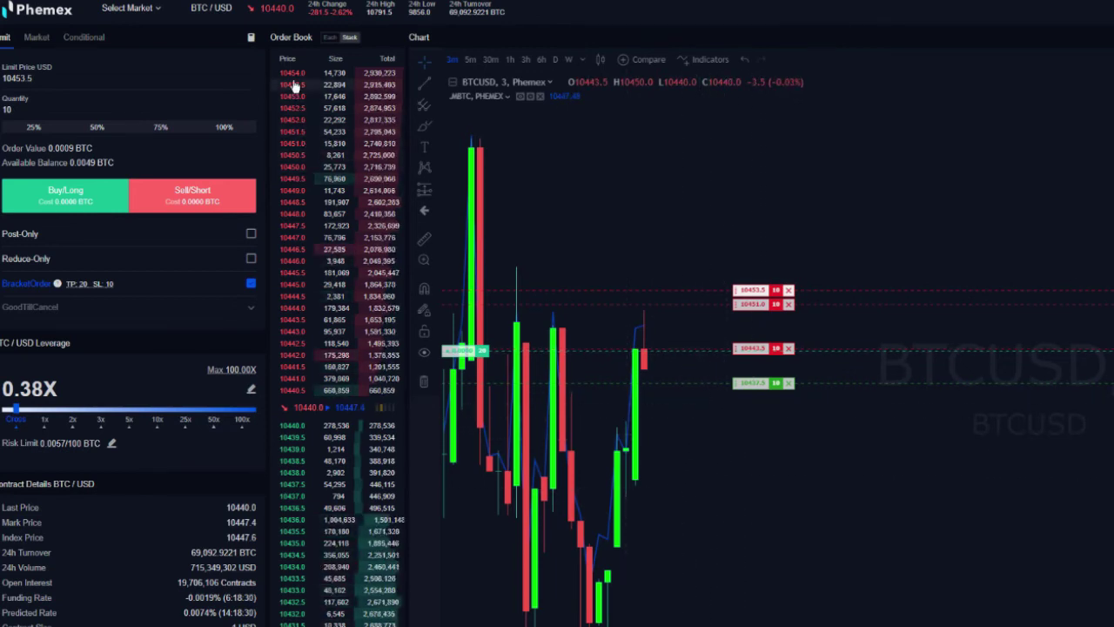
{"action": "double_click", "coordinate": [41, 75]}
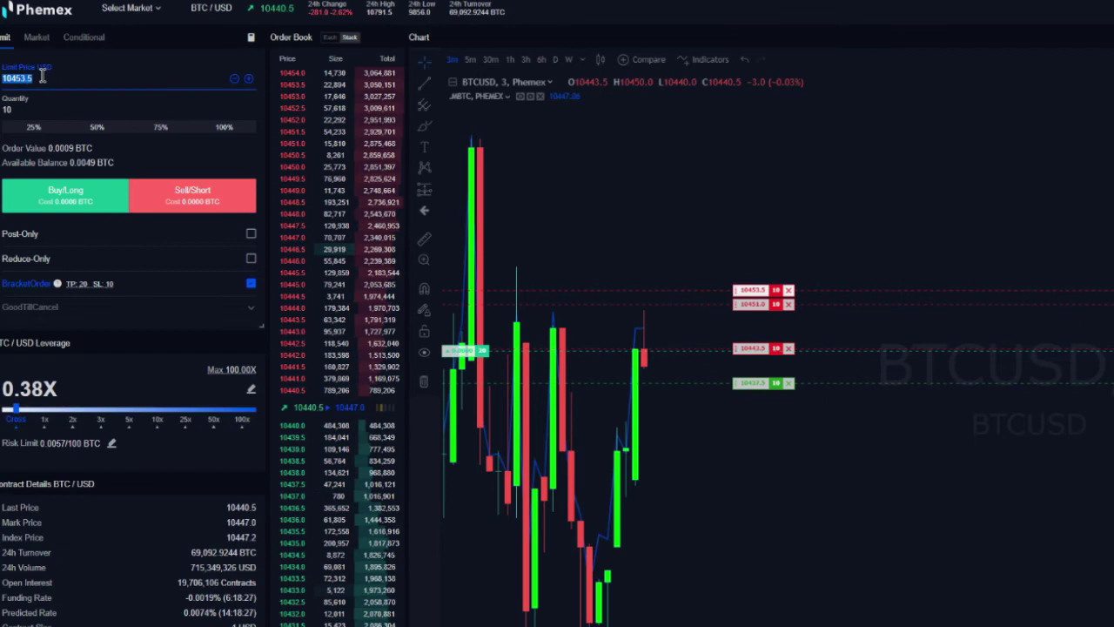
{"action": "type", "text": "10500"}
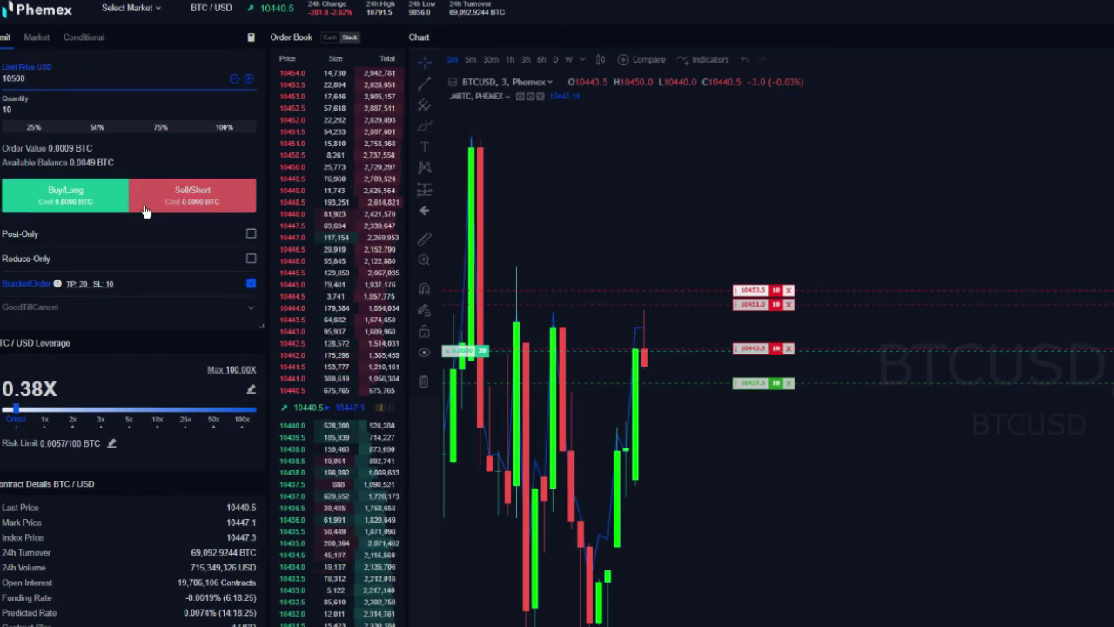
{"action": "left_click", "coordinate": [146, 211]}
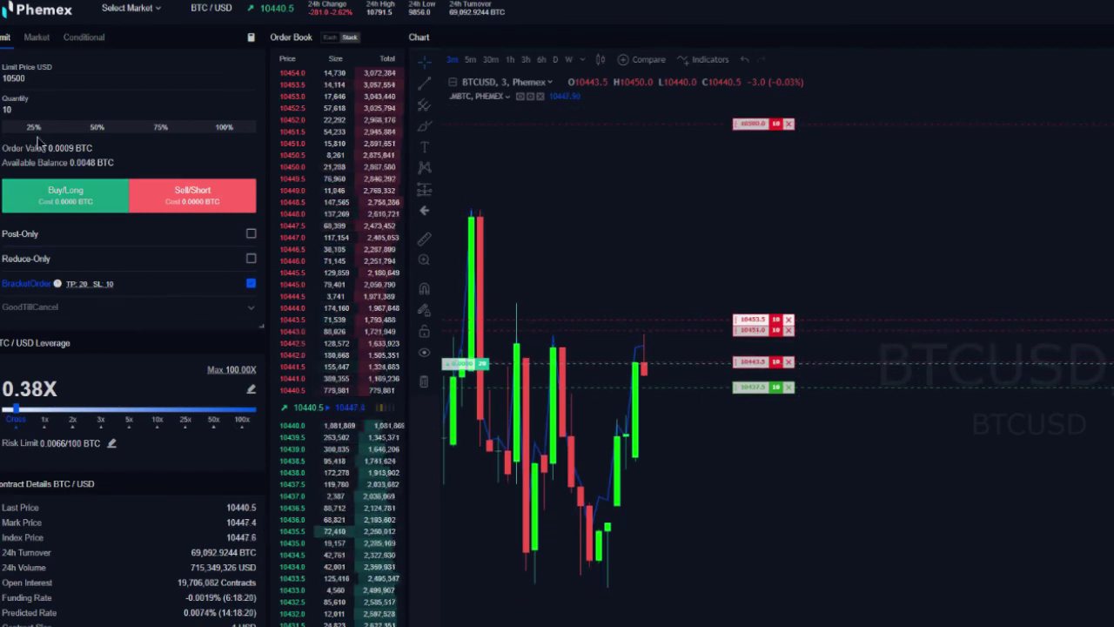
- Place a 10-contract bracket buy limit order at 10400
{"action": "double_click", "coordinate": [55, 75]}
{"action": "type", "text": "1040"}
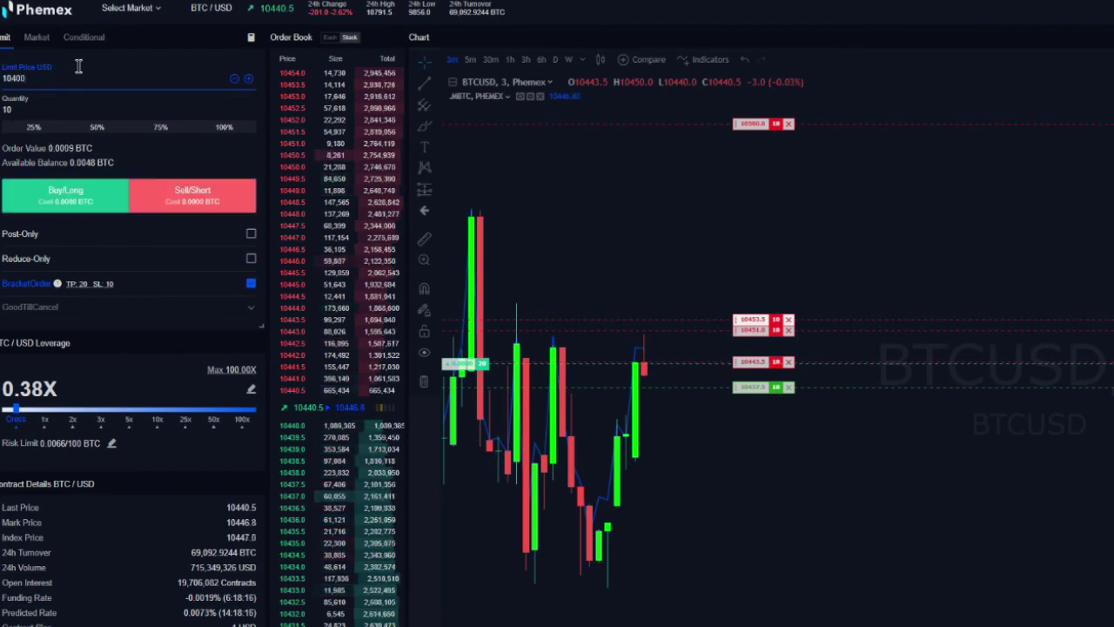
{"action": "type", "text": "0"}
{"action": "left_click", "coordinate": [92, 196]}
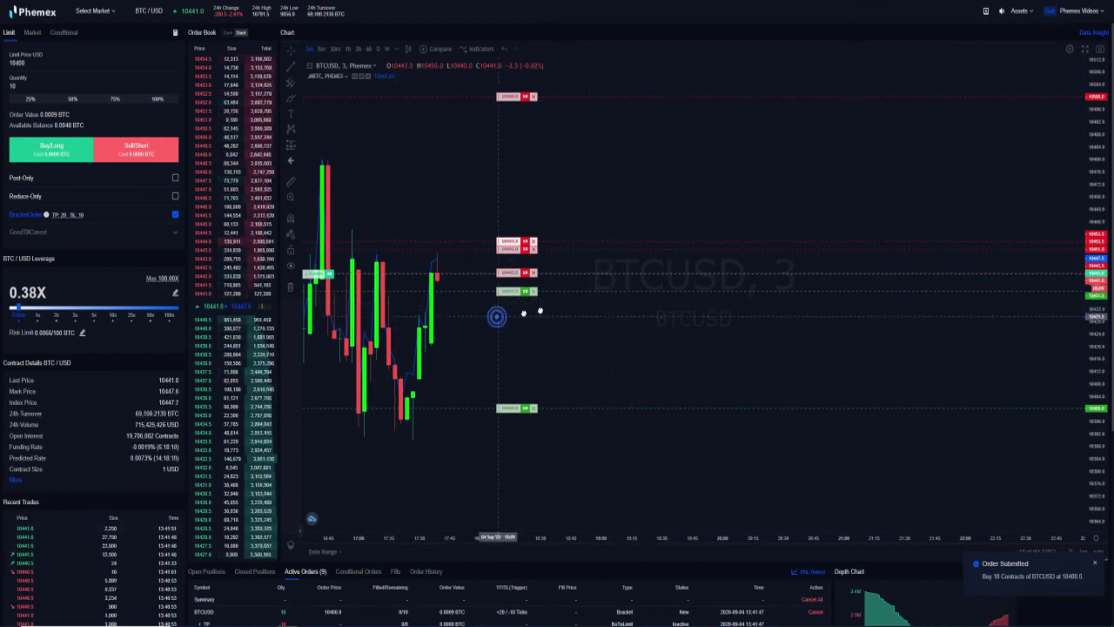
- Pan and zoom the BTCUSD chart so the full ladder of buy and sell order lines is visible
{"action": "left_click_drag", "start_coordinate": [497, 313], "coordinate": [680, 320]}
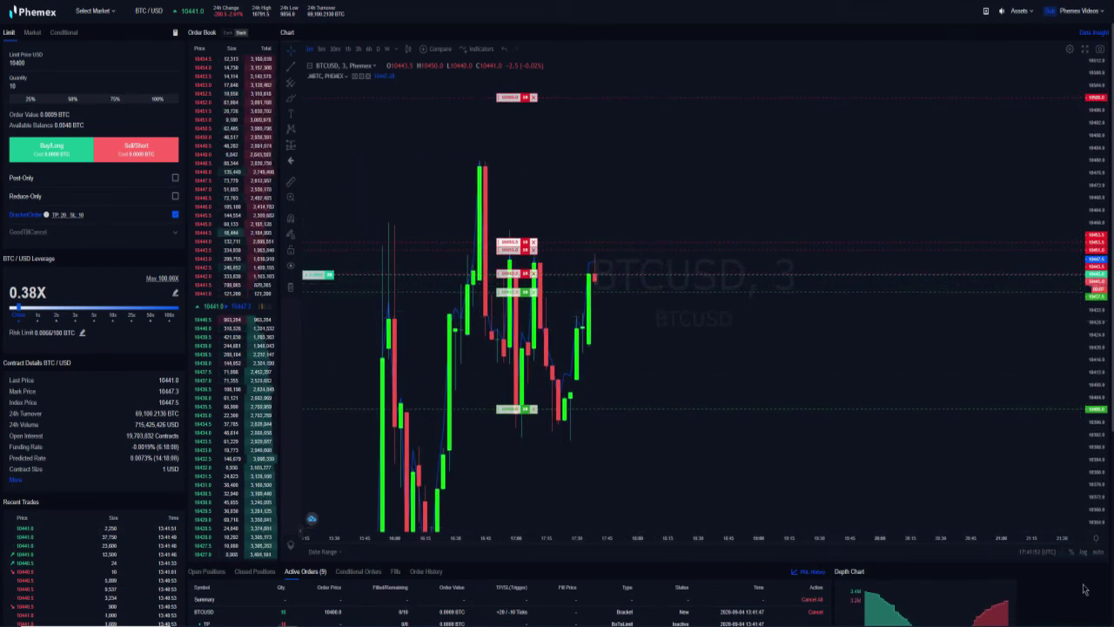
{"action": "scroll", "coordinate": [874, 420], "scroll_direction": "down", "scroll_amount": 3}
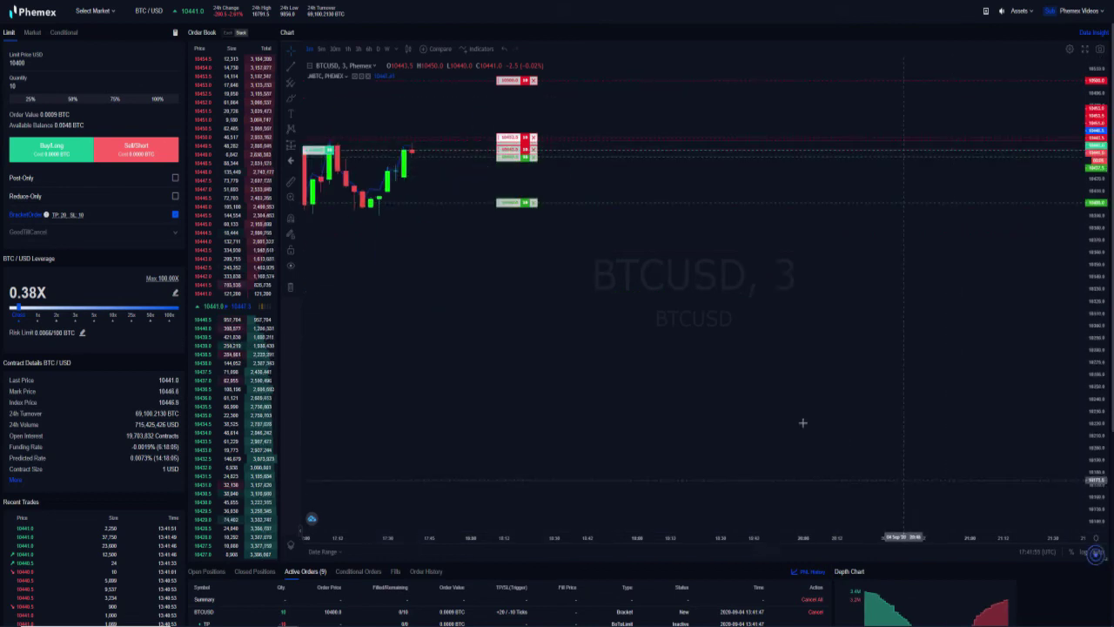
{"action": "scroll", "coordinate": [617, 363], "scroll_direction": "up", "scroll_amount": 4}
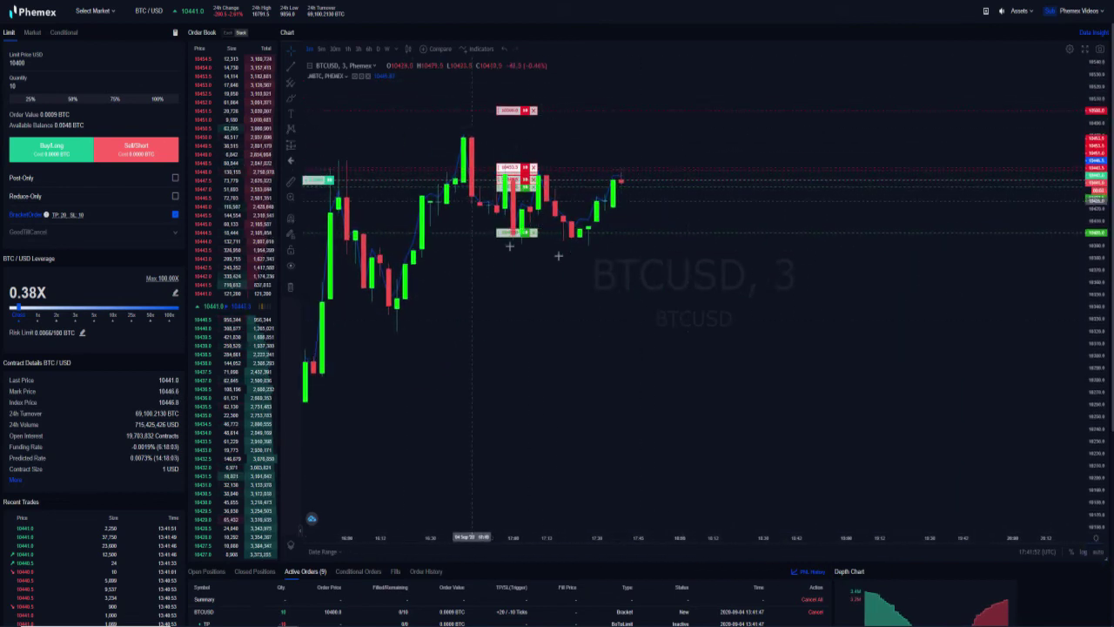